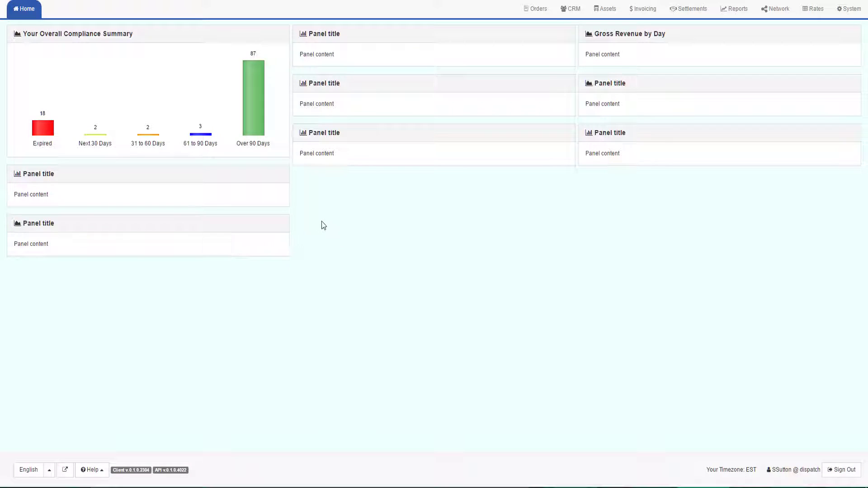
# - Find C & G Trucking in the carriers asset list, open its record and display its FMCSA safety history
pyautogui.click(605, 8)
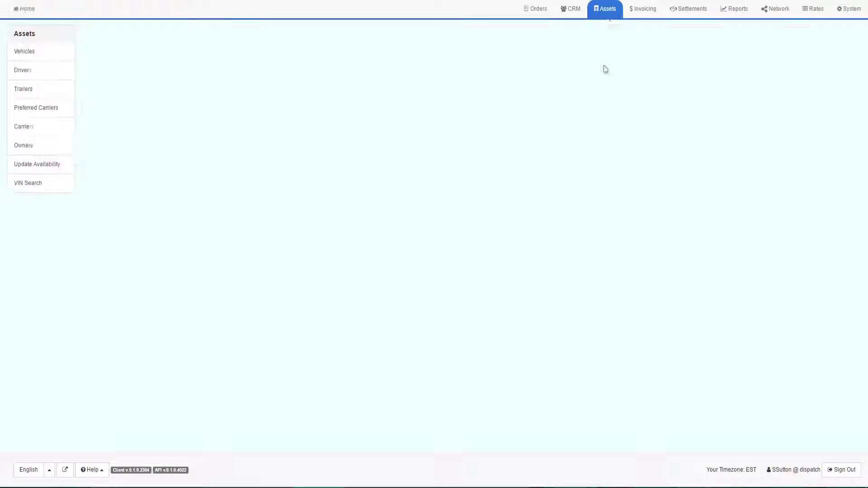
pyautogui.click(34, 131)
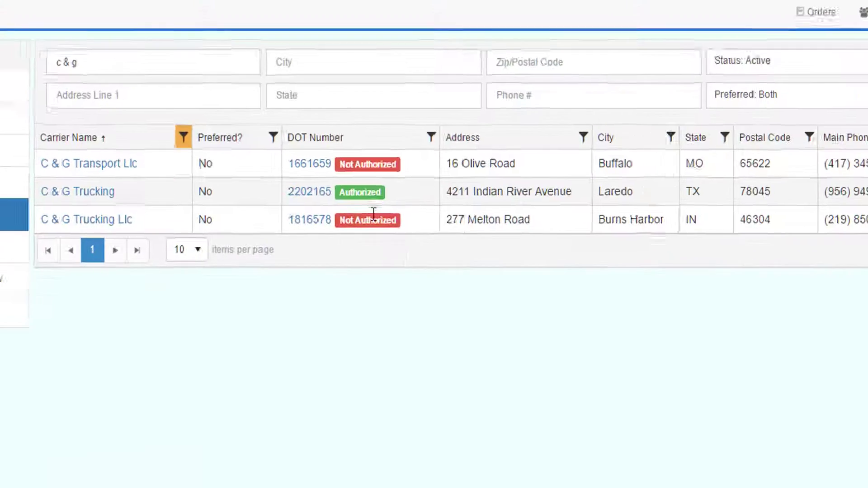
pyautogui.click(321, 212)
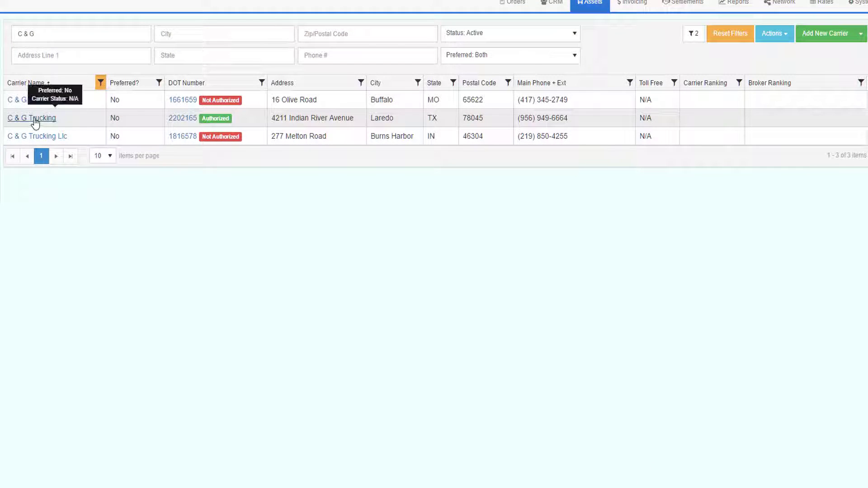
pyautogui.click(36, 120)
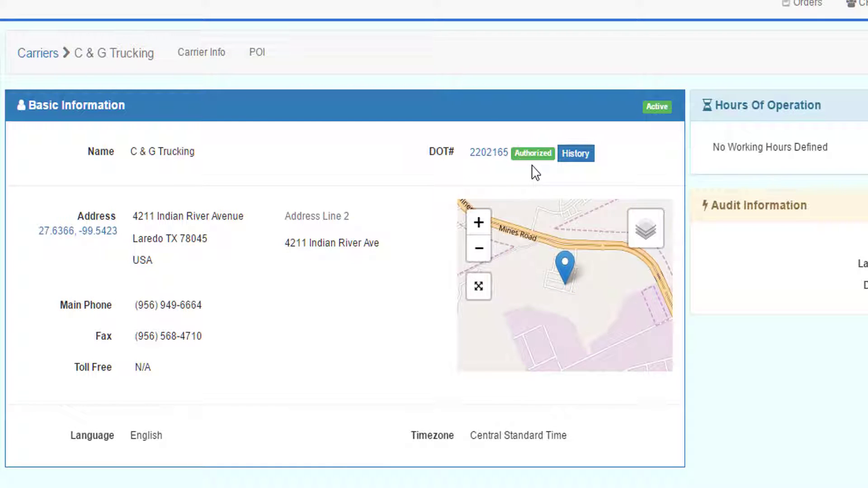
pyautogui.click(576, 154)
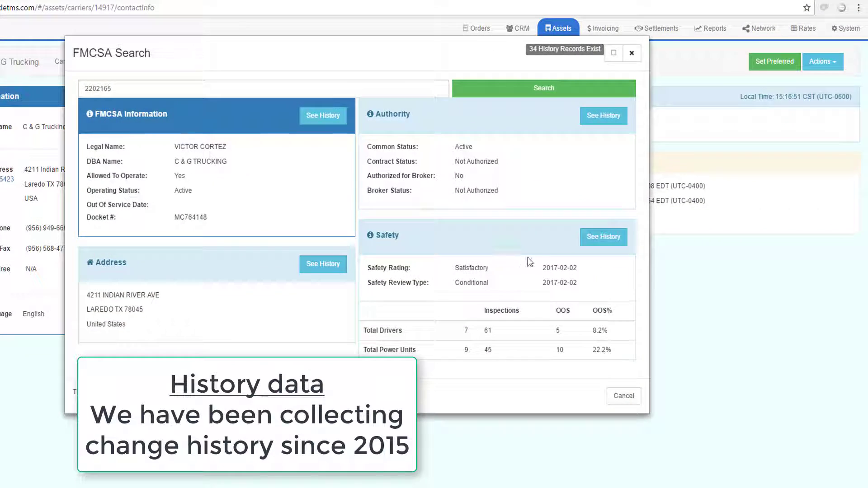
pyautogui.click(595, 242)
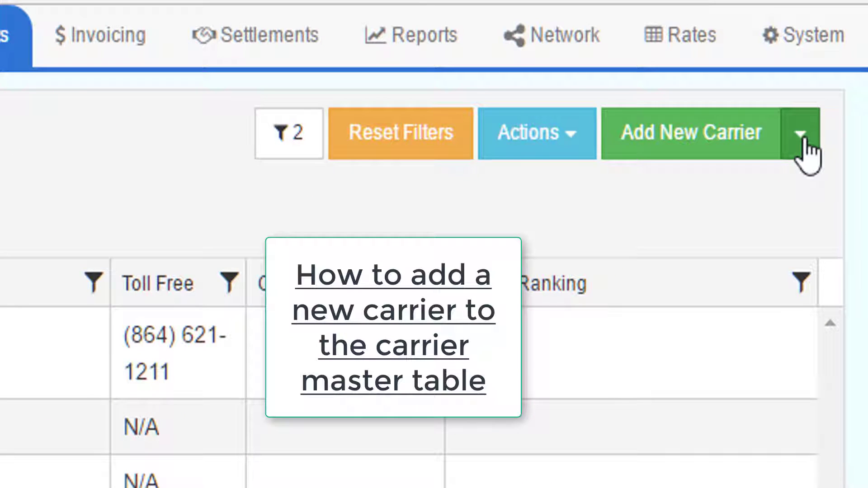
# - Start creating a new carrier from FMCSA data and search the FMCSA database by C & G Trucking's DOT number
pyautogui.click(805, 141)
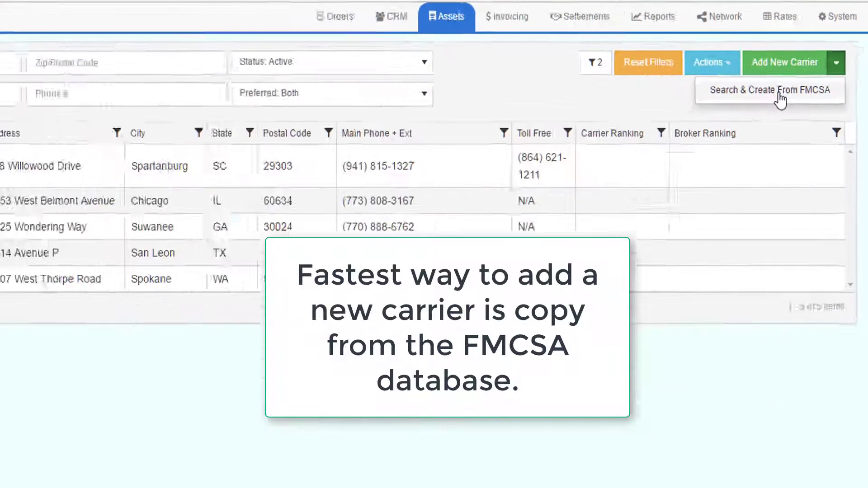
pyautogui.click(688, 189)
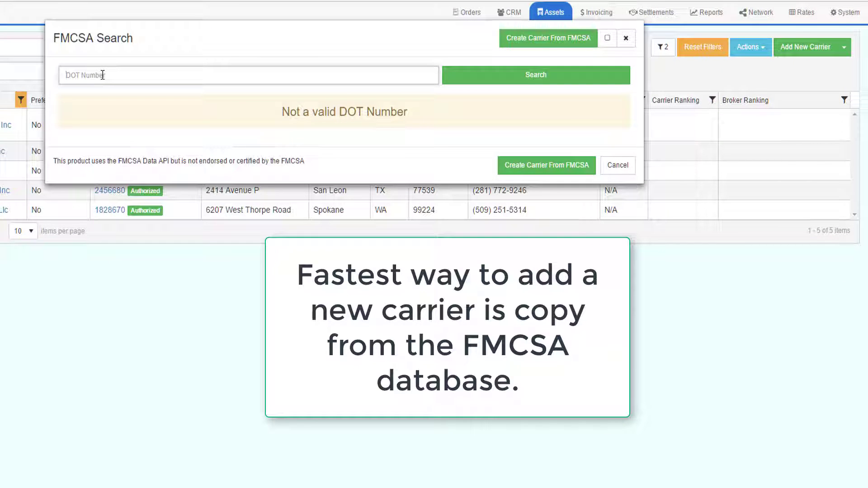
pyautogui.write('2202165')
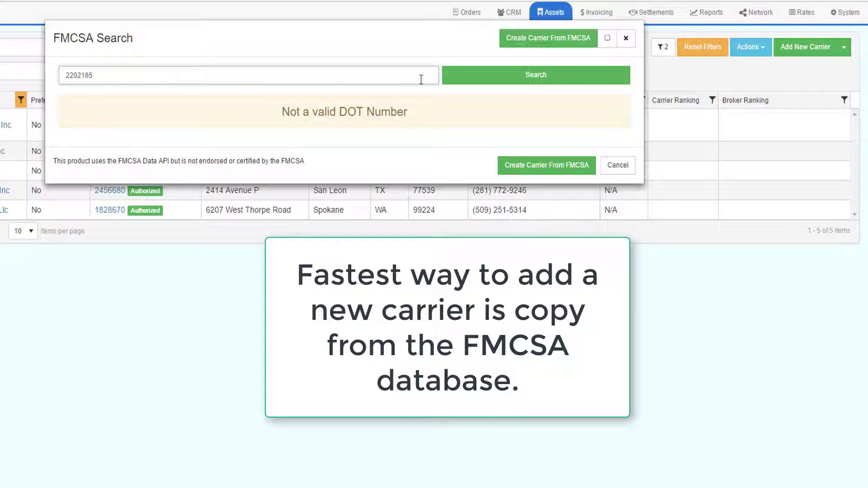
pyautogui.click(512, 83)
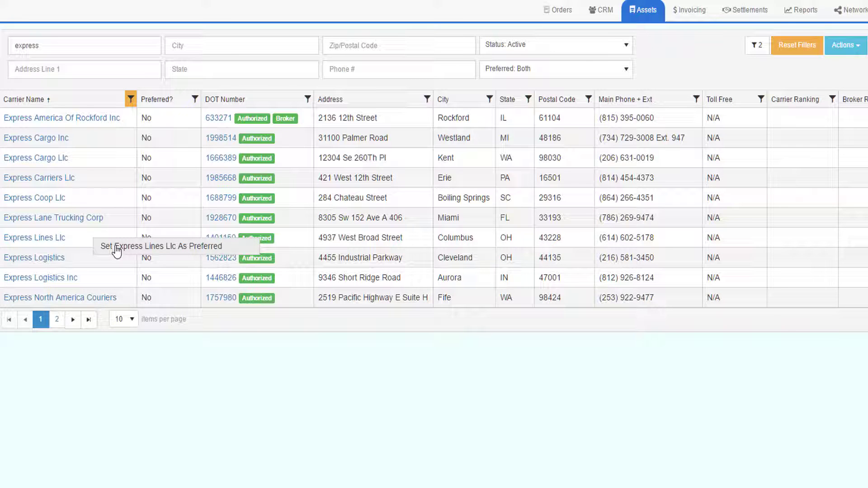
# - Open the Express Lines Llc carrier record and set it as a preferred carrier
pyautogui.click(41, 238)
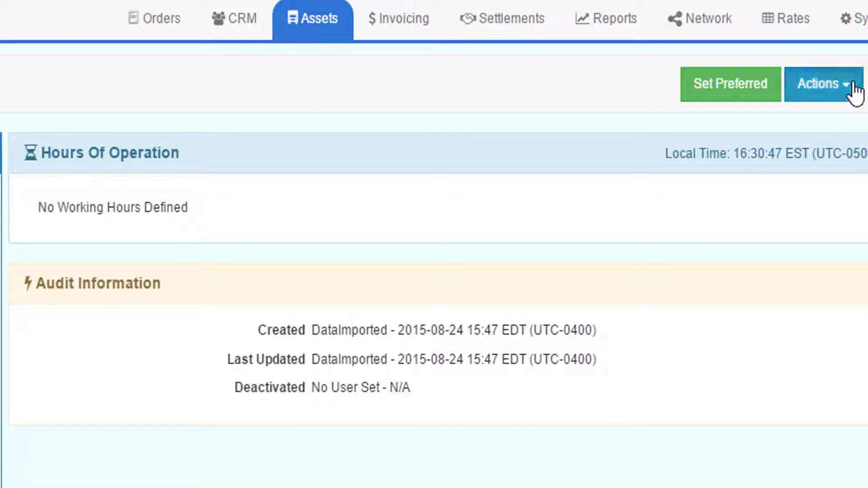
pyautogui.click(848, 88)
pyautogui.click(465, 85)
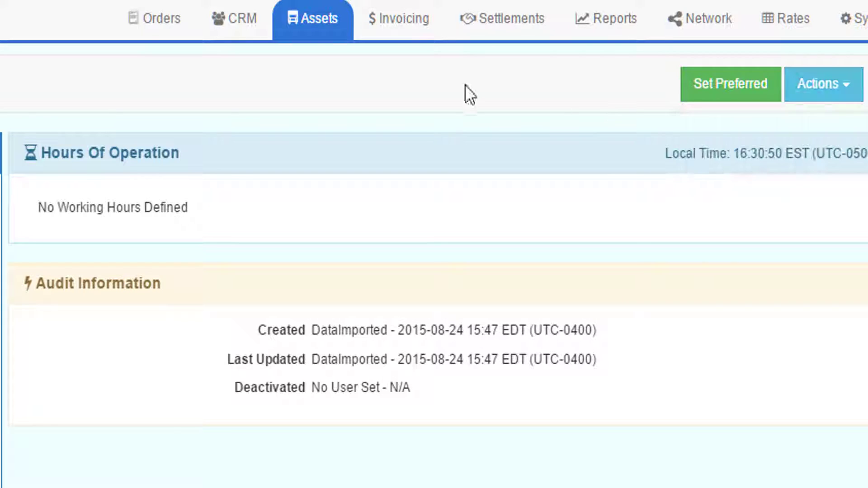
pyautogui.click(715, 90)
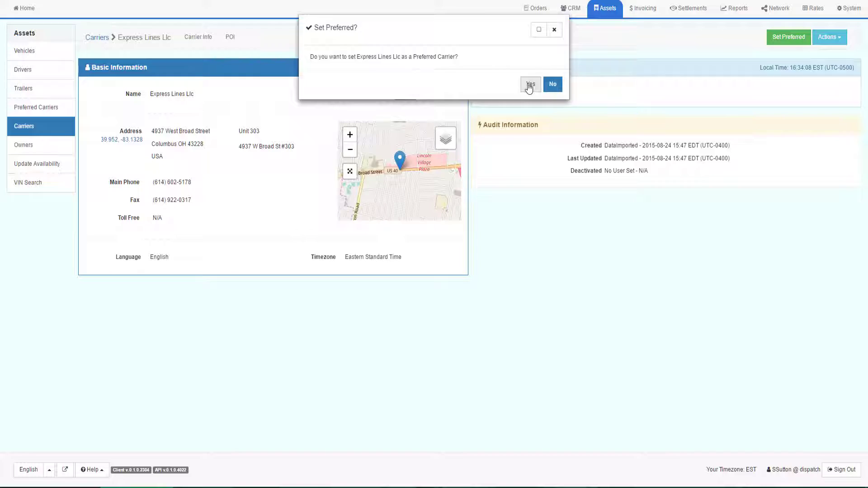
pyautogui.click(530, 85)
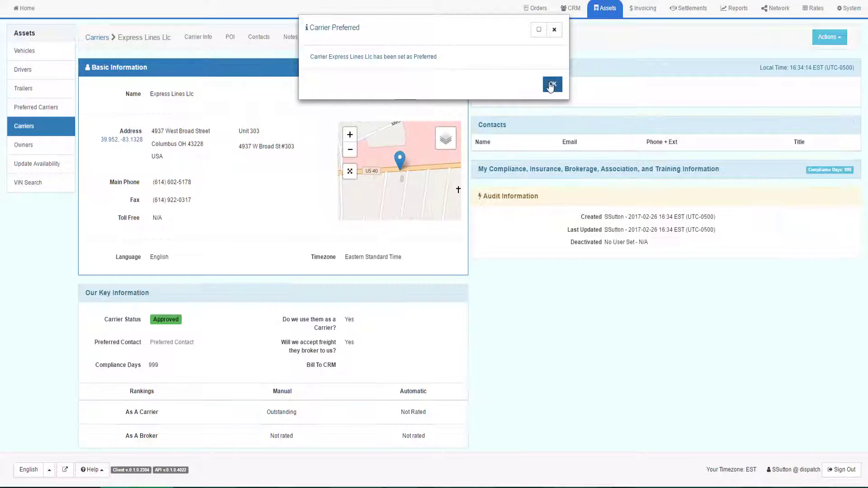
# - Examine the carrier status choices in the key information, leave them uncommitted and open the setting for using them as a carrier
pyautogui.scroll(-1, 298, 261)
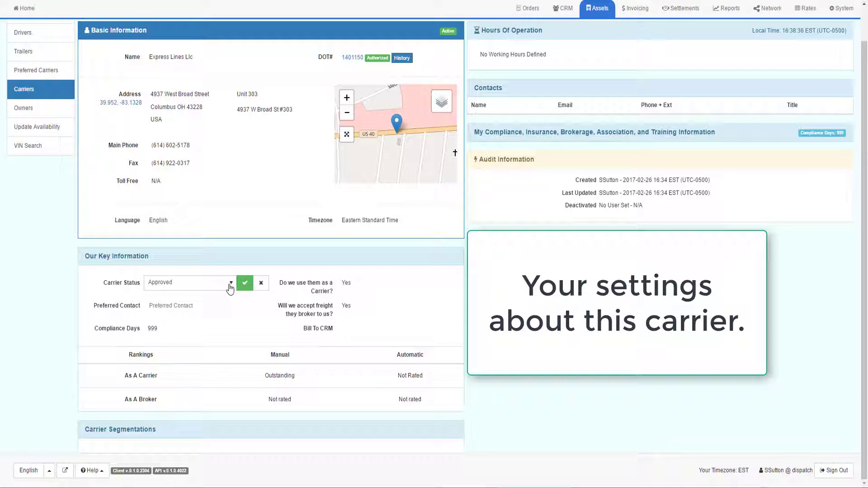
pyautogui.click(230, 287)
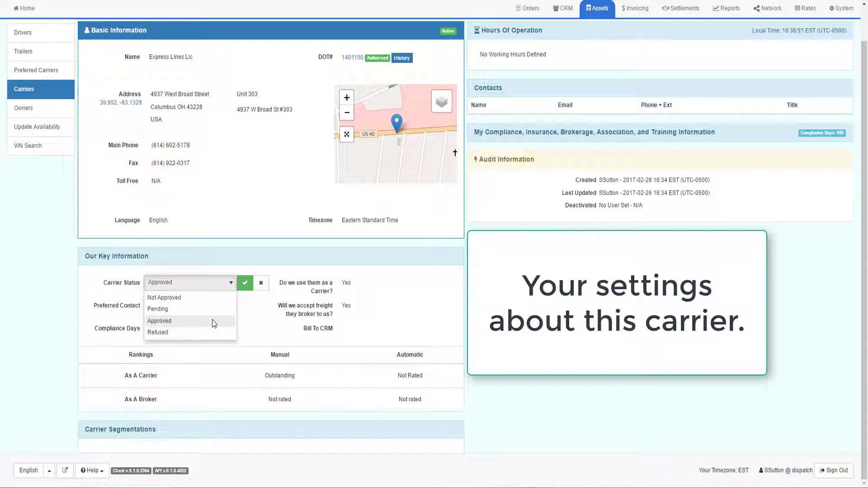
pyautogui.click(261, 283)
pyautogui.click(351, 287)
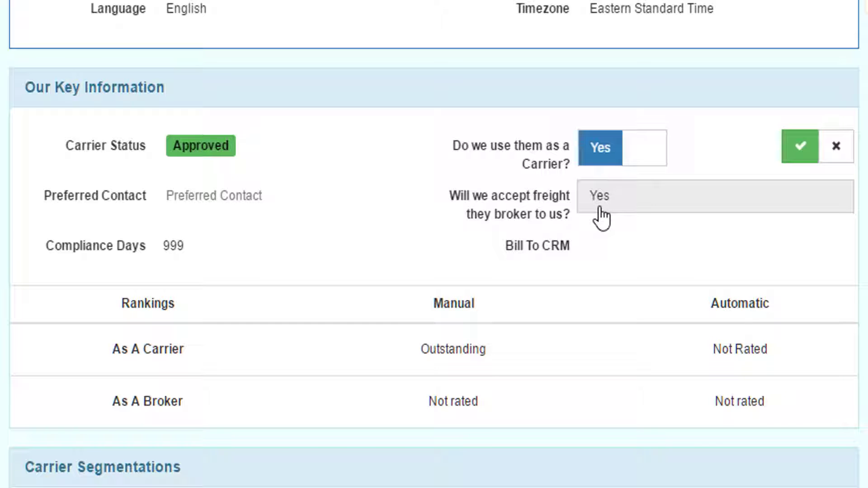
# - Examine the manual ranking choices available for Express Lines Llc as a carrier and as a broker
pyautogui.click(490, 351)
pyautogui.click(491, 353)
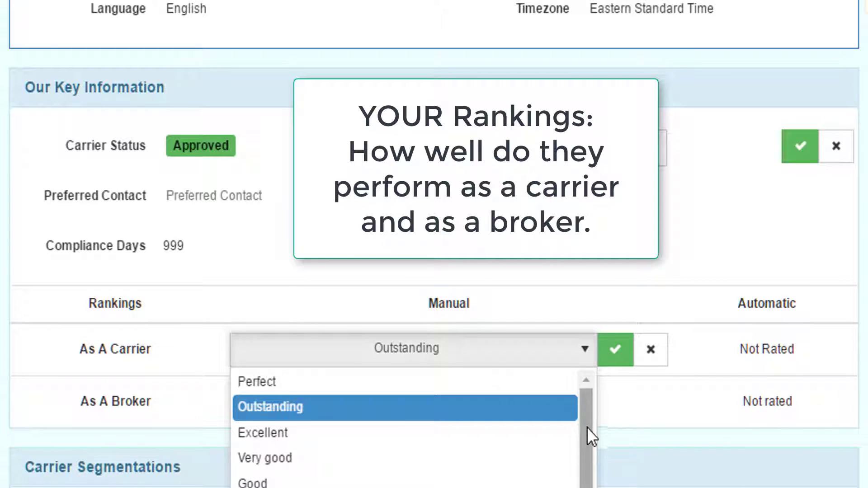
pyautogui.moveTo(591, 438); pyautogui.dragTo(594, 406)
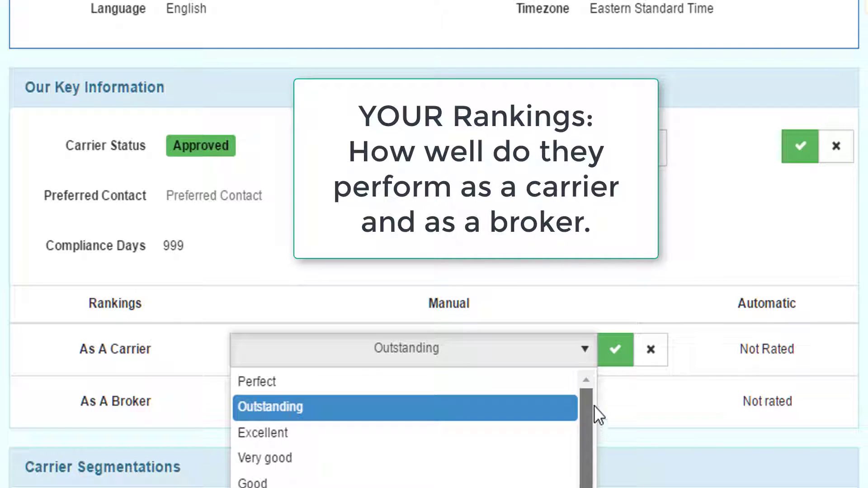
pyautogui.click(709, 357)
pyautogui.click(523, 413)
pyautogui.click(524, 412)
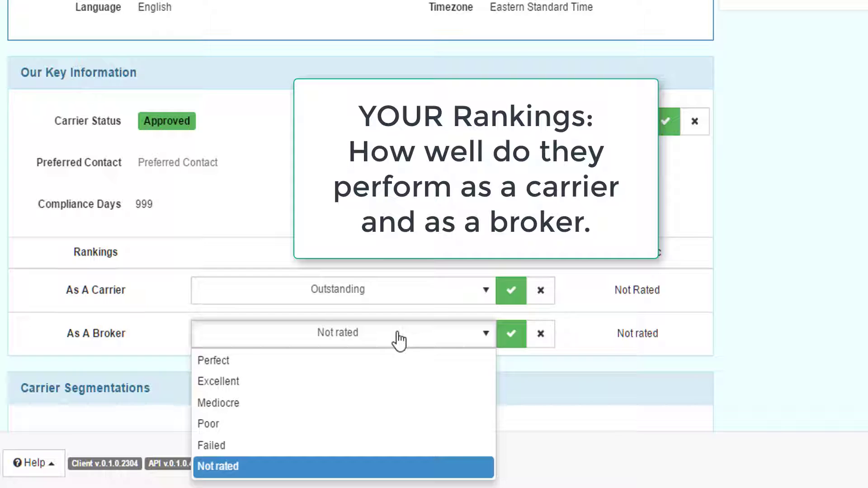
pyautogui.click(398, 340)
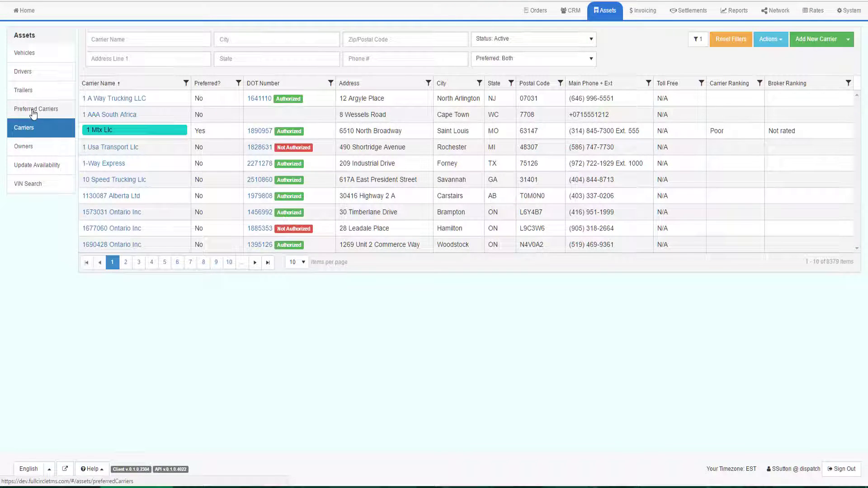
# - Show the preferred carriers list and move the Carrier Ranking column directly after the Preferred? column
pyautogui.click(33, 114)
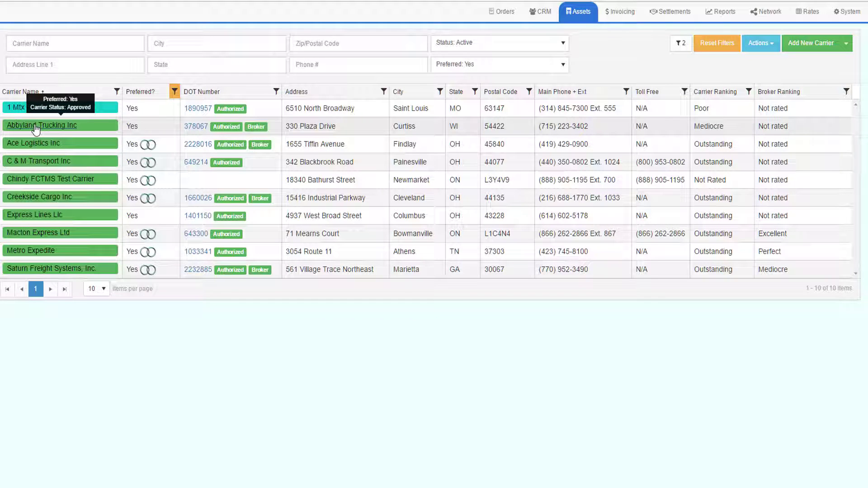
pyautogui.moveTo(714, 92); pyautogui.dragTo(214, 97)
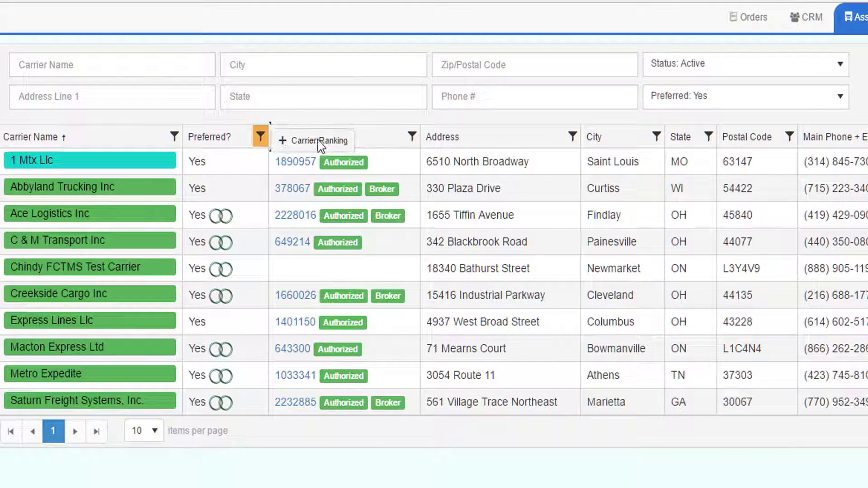
pyautogui.moveTo(320, 145); pyautogui.dragTo(320, 145)
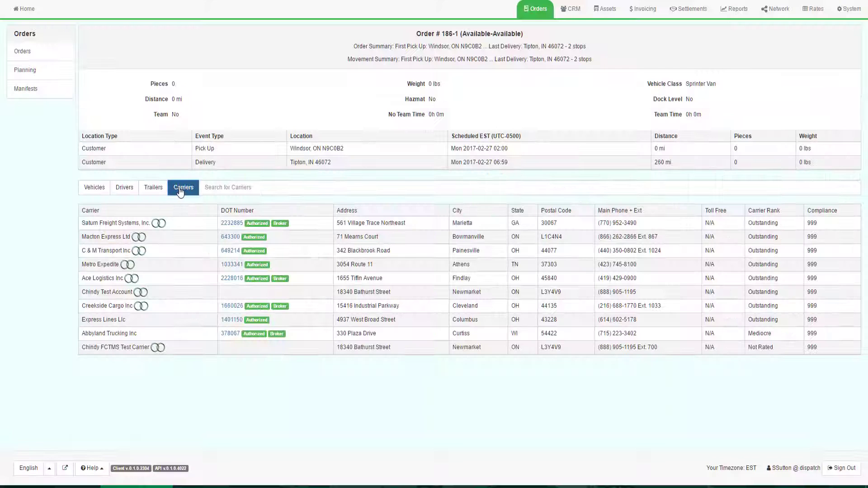
pyautogui.click(211, 185)
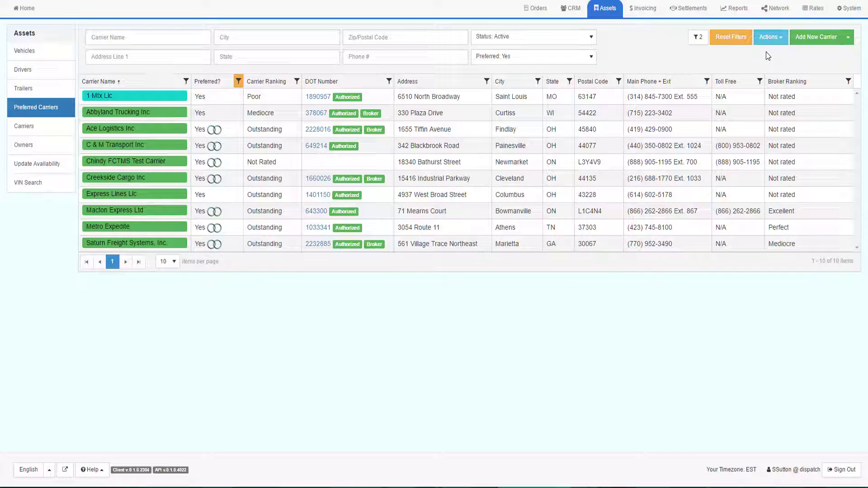
# - Open the preferred carrier template for editing and review its default key information and rankings
pyautogui.click(771, 37)
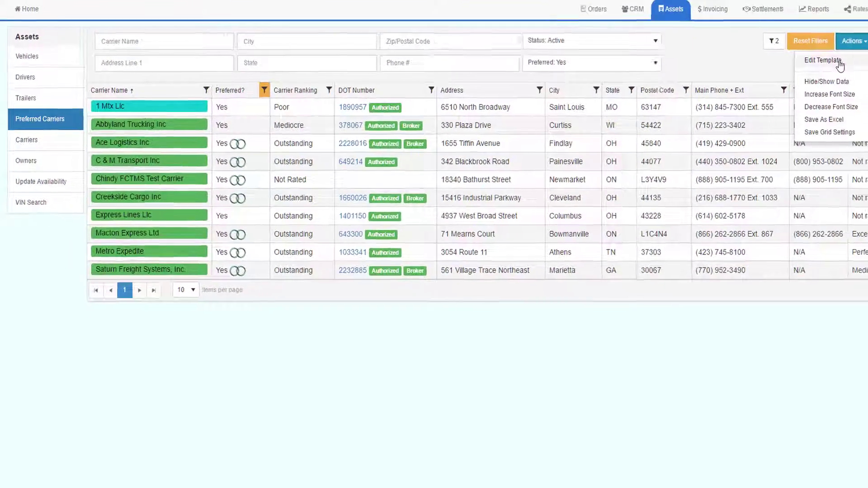
pyautogui.click(763, 55)
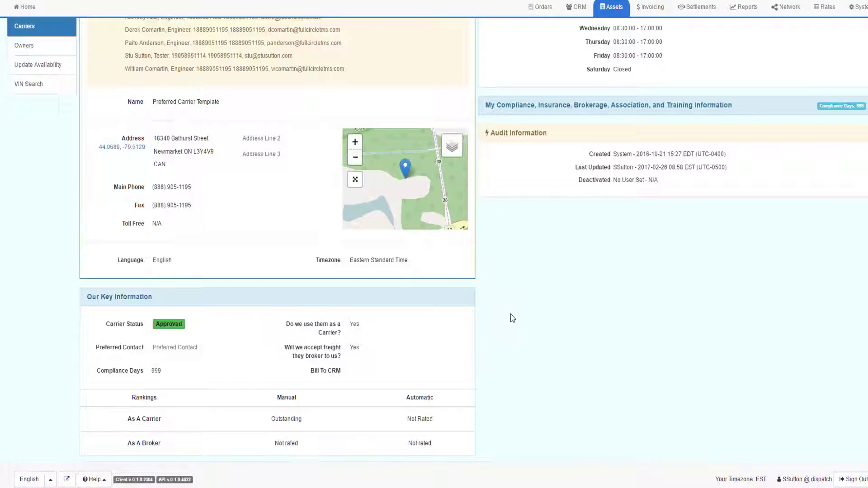
pyautogui.scroll(-2, 512, 318)
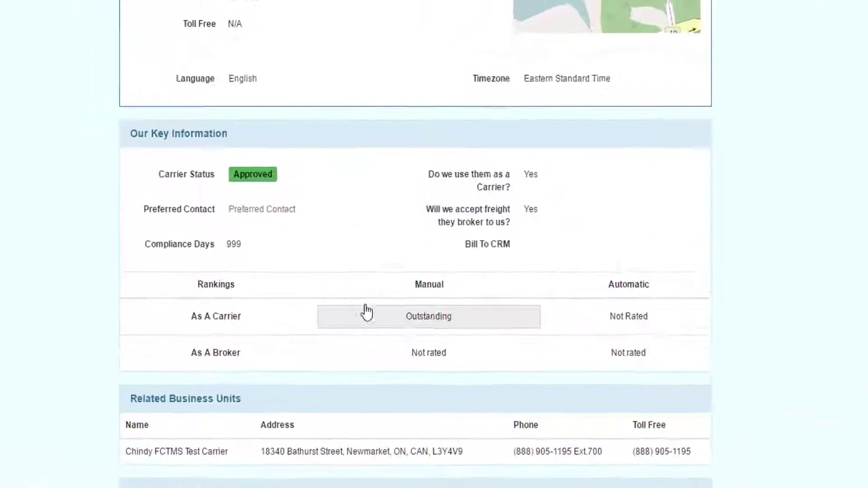
pyautogui.click(283, 158)
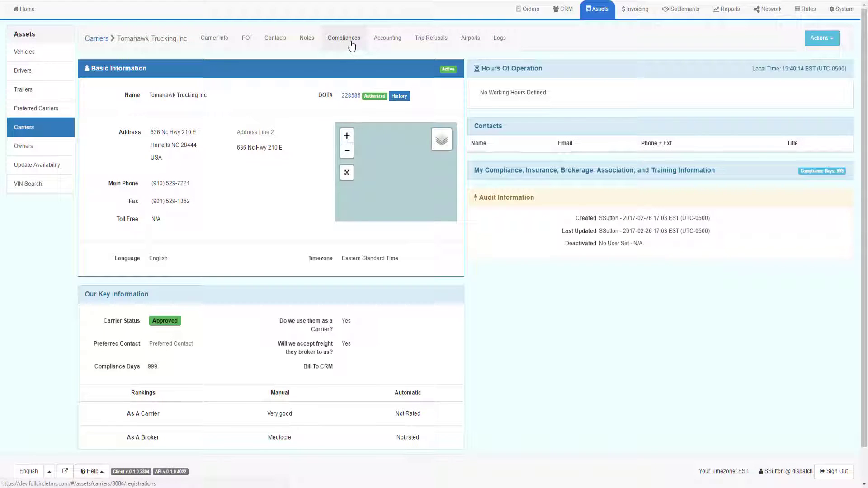
# - Open Tomahawk Trucking Inc's compliances and start a new Automobile Liability insurance record
pyautogui.click(350, 44)
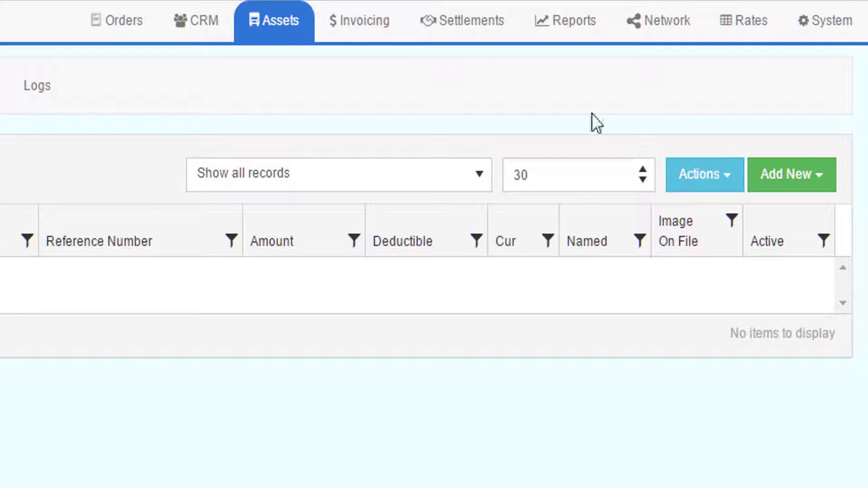
pyautogui.click(775, 187)
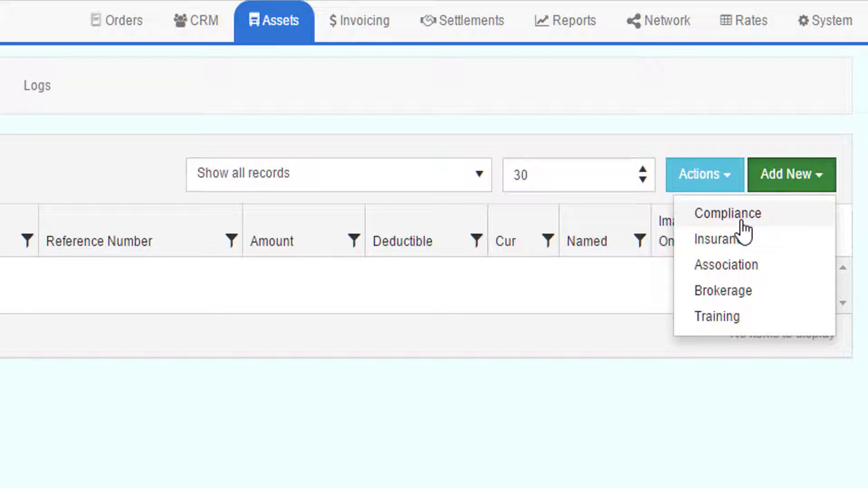
pyautogui.click(723, 240)
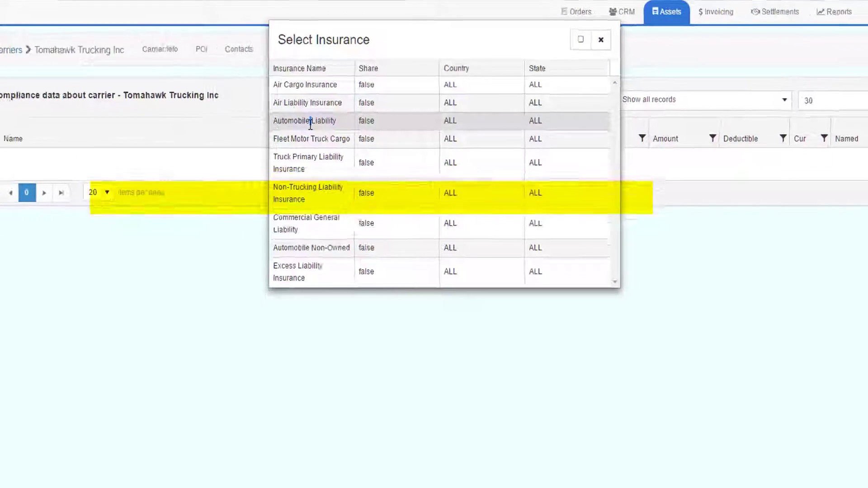
pyautogui.click(156, 196)
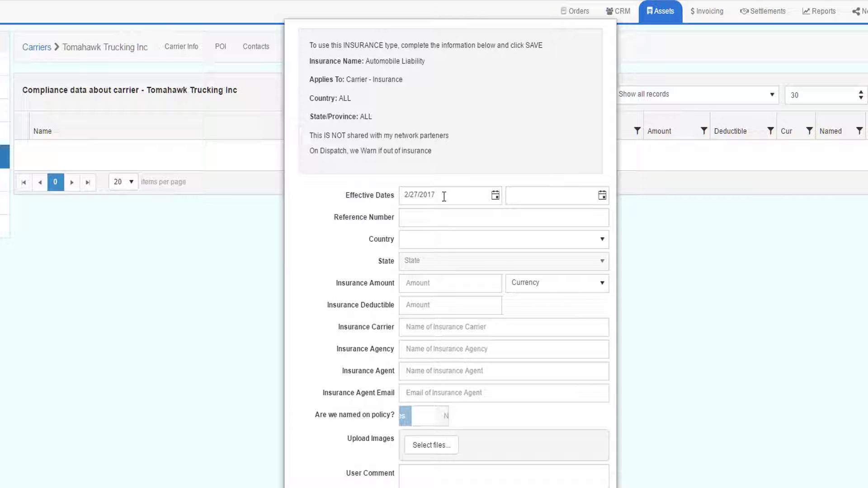
# - Set the insurance record's effective dates to 2/1/2017 through 2/22/2017
pyautogui.click(602, 196)
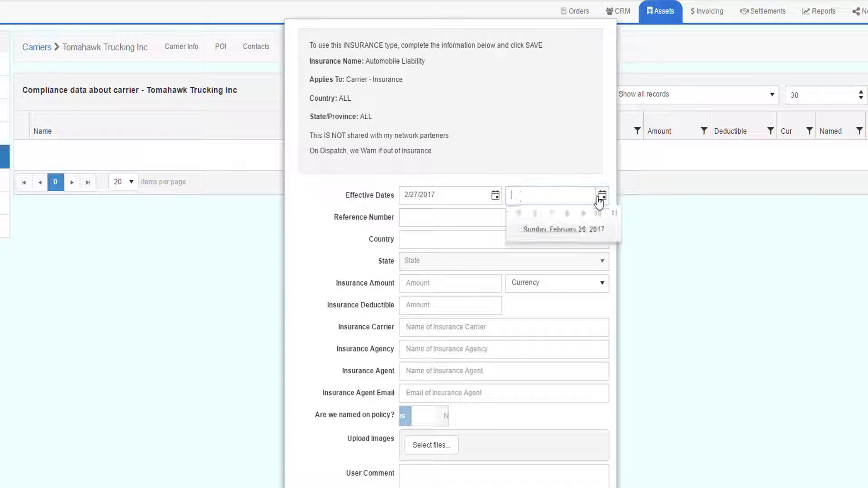
pyautogui.click(565, 288)
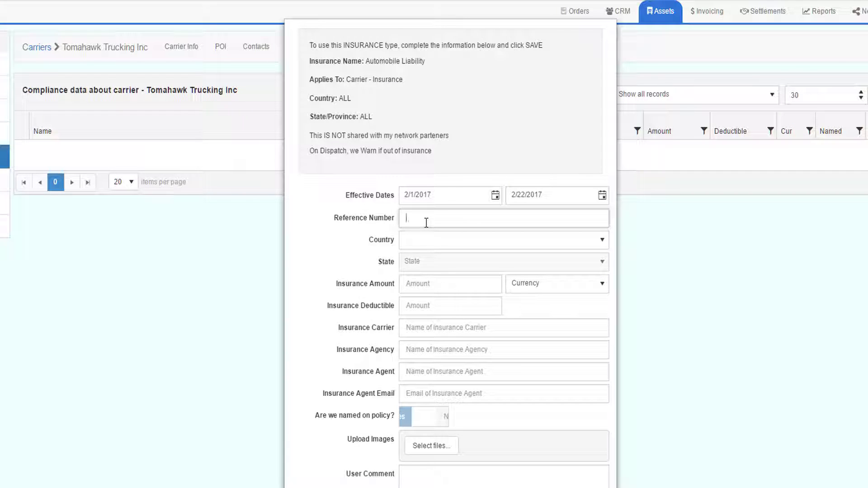
# - Fill in the insurance record with reference number 6445, country United States and an insurance amount of 10000000 USD
pyautogui.write('6445')
pyautogui.click(427, 242)
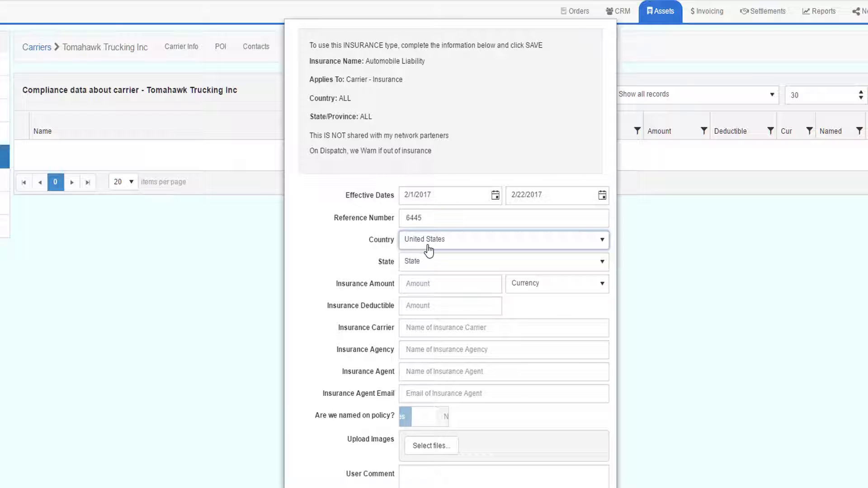
pyautogui.click(419, 282)
pyautogui.write('1')
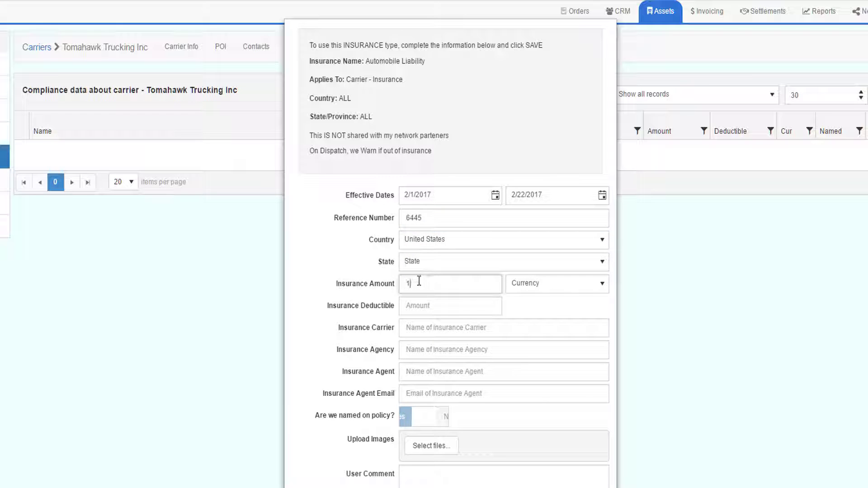
pyautogui.write('0000000')
pyautogui.click(519, 286)
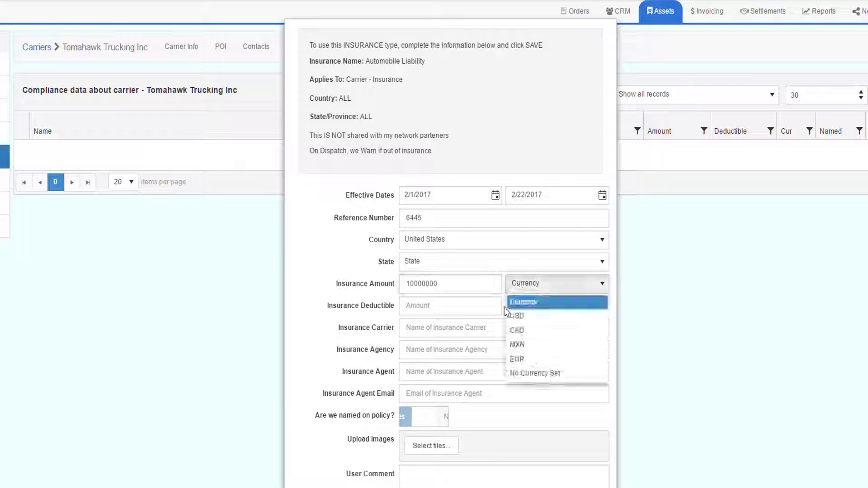
pyautogui.click(518, 317)
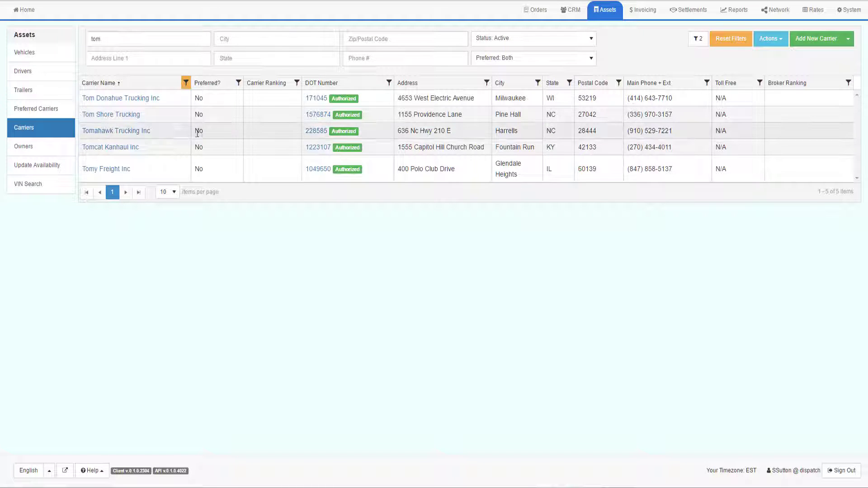
# - Open Tomahawk Trucking Inc from the preferred carriers and review its carrier status and other key information
pyautogui.moveTo(169, 131)
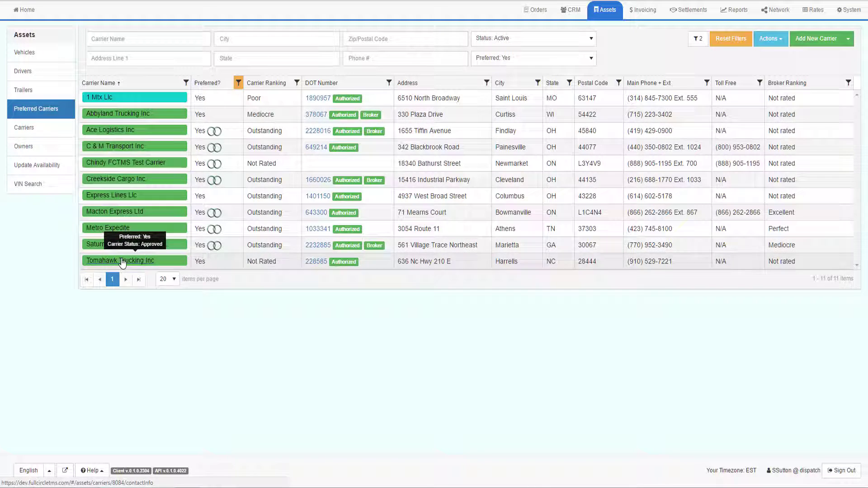
pyautogui.click(122, 263)
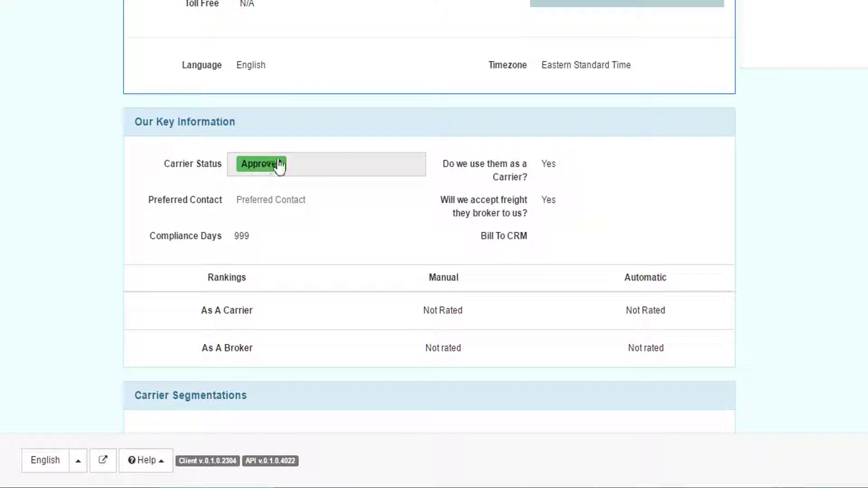
pyautogui.moveTo(490, 174)
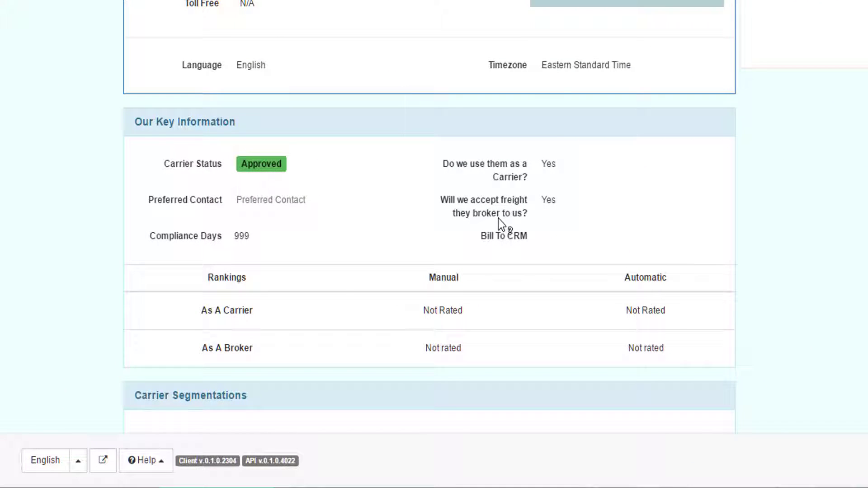
pyautogui.moveTo(498, 218)
# - Set Tomahawk Trucking Inc's manual rankings to Very good as a carrier and Mediocre as a broker
pyautogui.click(437, 310)
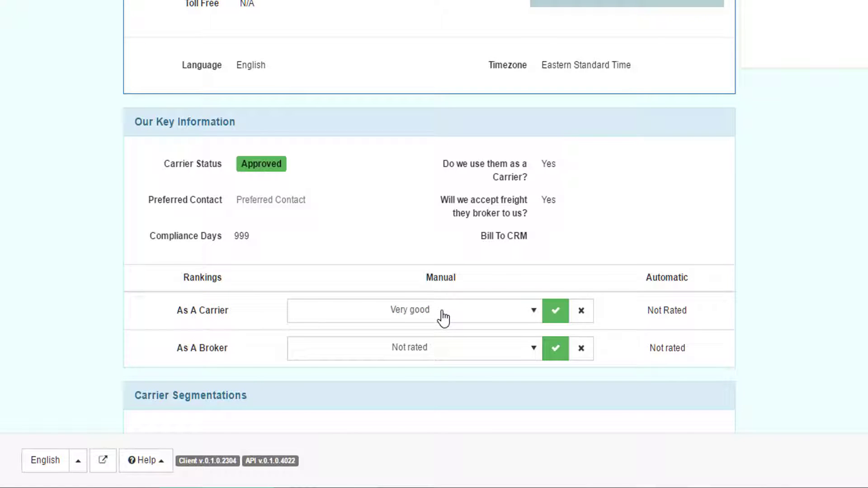
pyautogui.click(439, 349)
pyautogui.click(406, 410)
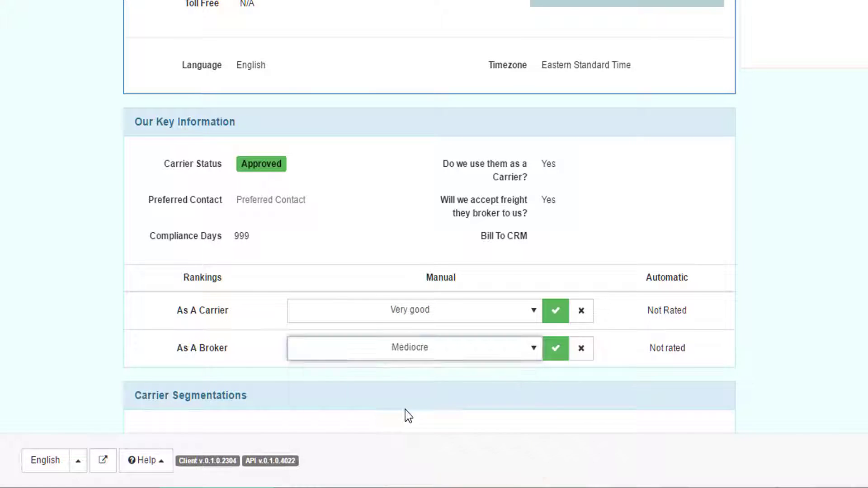
pyautogui.click(555, 348)
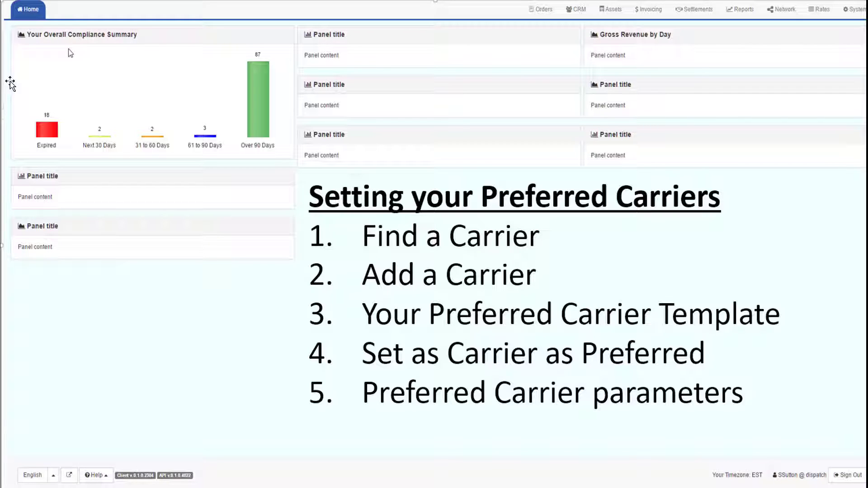